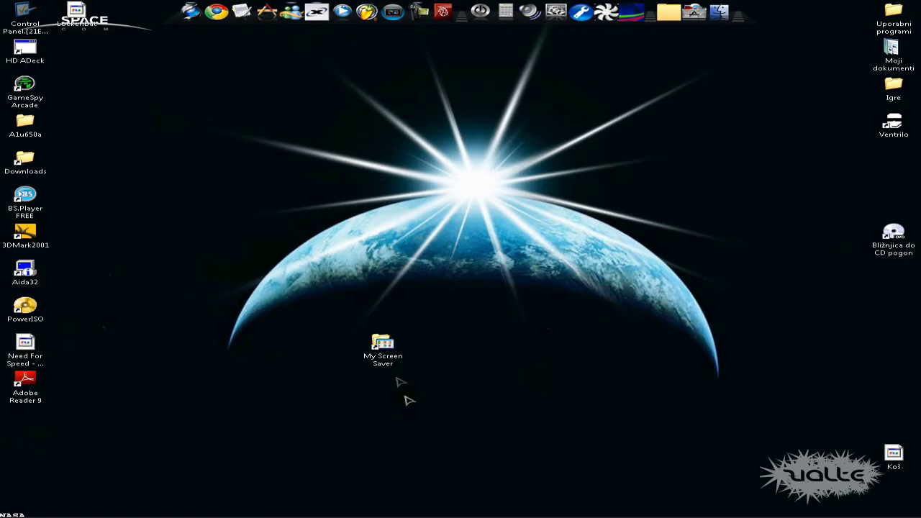
# - Look at the evaluation download section of the My Screen Saver web page in the browser
pyautogui.moveTo(395, 517)
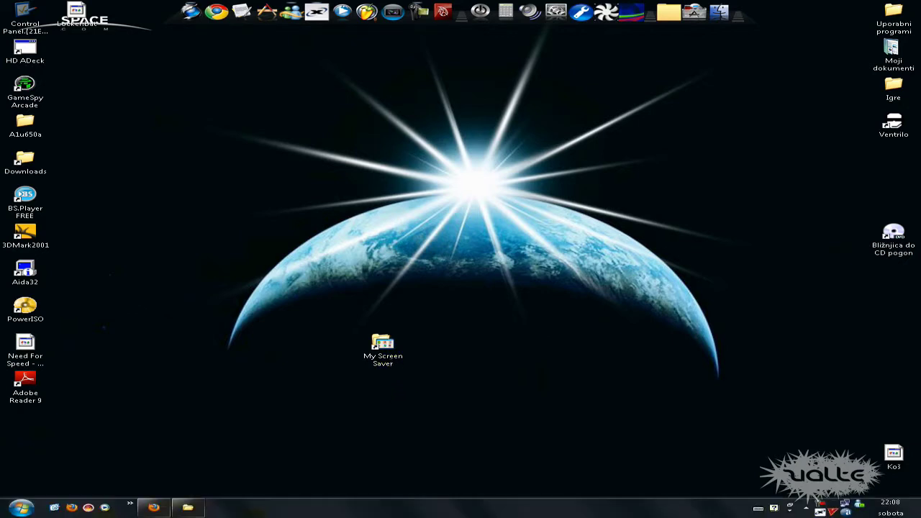
pyautogui.click(152, 508)
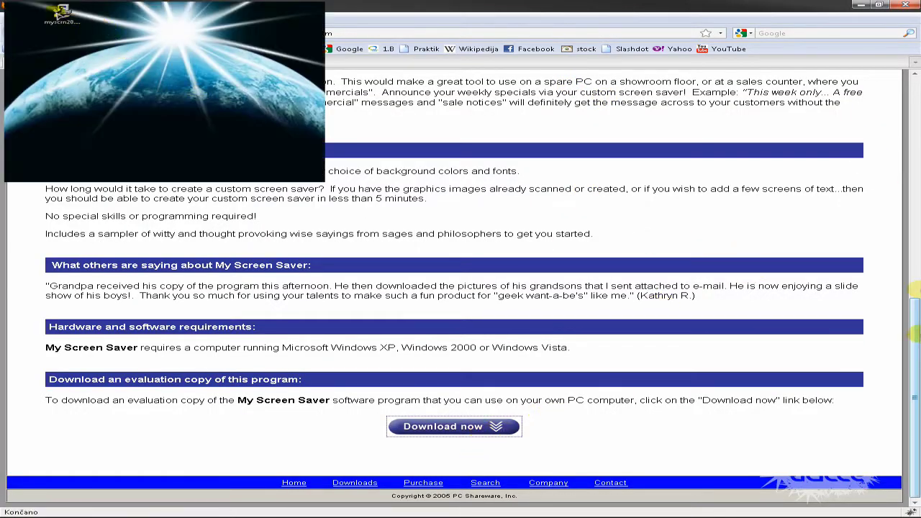
pyautogui.moveTo(914, 398)
pyautogui.mouseDown()
pyautogui.moveTo(914, 271)
pyautogui.moveTo(914, 397)
pyautogui.mouseUp()
# - Switch to the My Screen Saver program folder from the desktop shortcut and launch its Configuration tool
pyautogui.moveTo(243, 504)
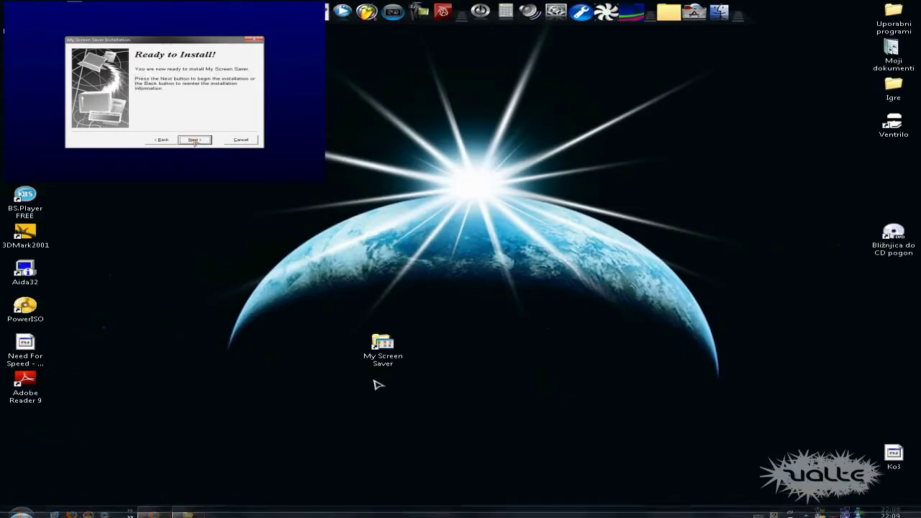
pyautogui.doubleClick(381, 353)
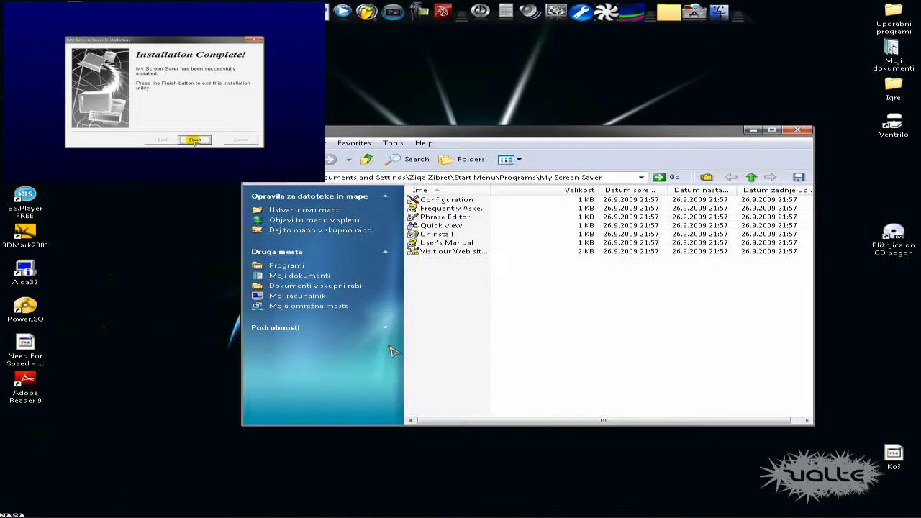
pyautogui.moveTo(478, 133); pyautogui.dragTo(477, 140)
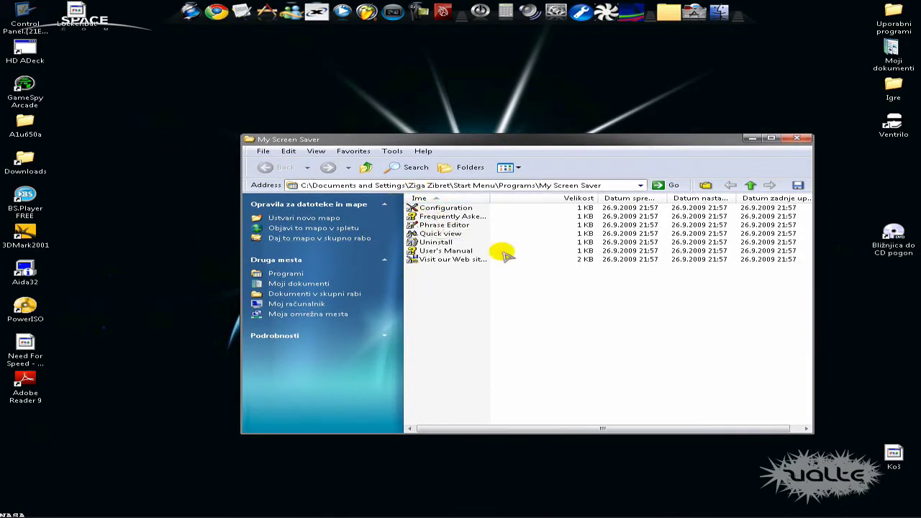
pyautogui.doubleClick(429, 208)
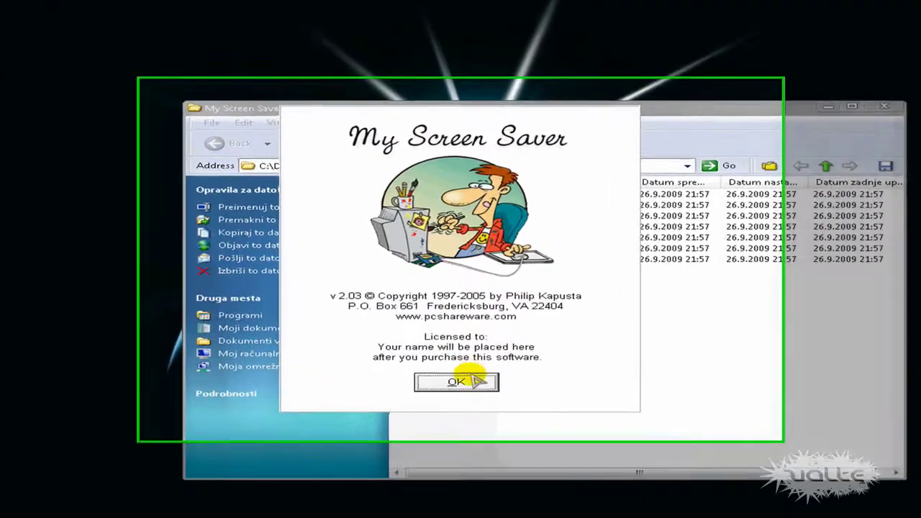
pyautogui.click(457, 357)
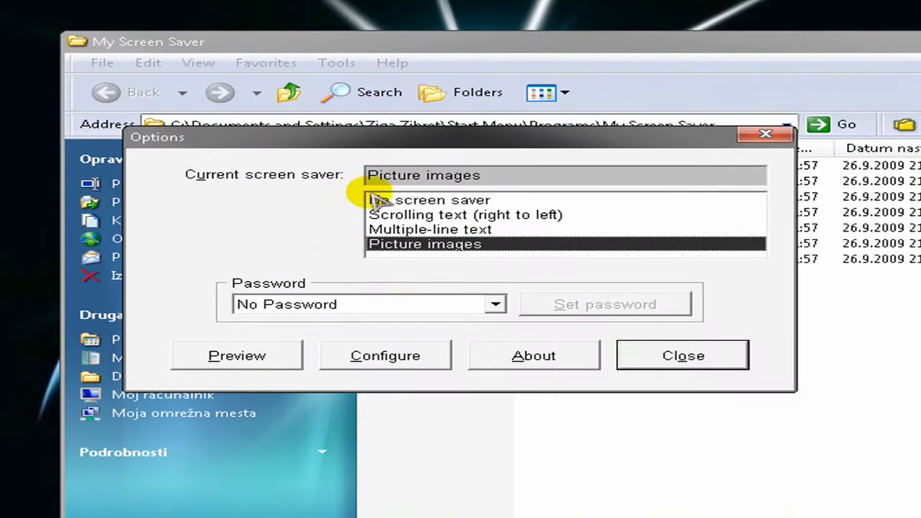
# - Set the current screen saver to Picture images and open its image list configuration
pyautogui.click(418, 229)
pyautogui.click(378, 213)
pyautogui.click(390, 229)
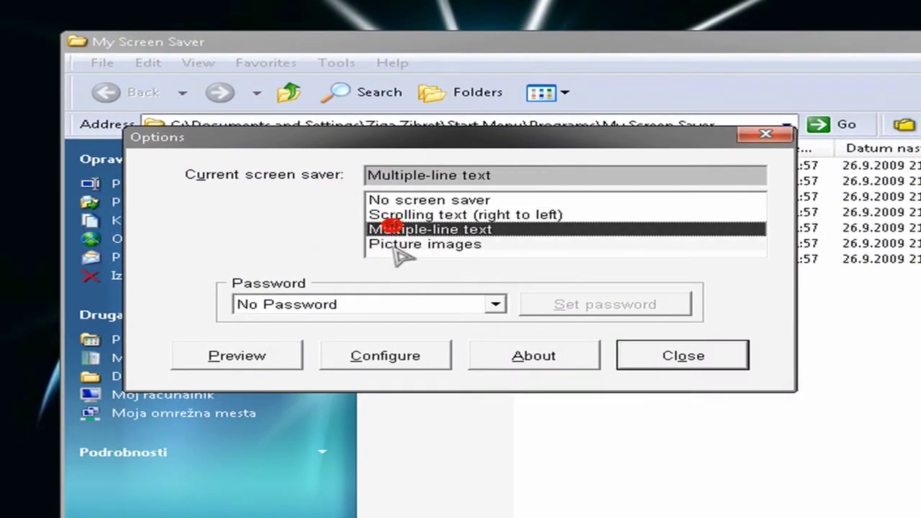
pyautogui.click(391, 245)
pyautogui.click(387, 200)
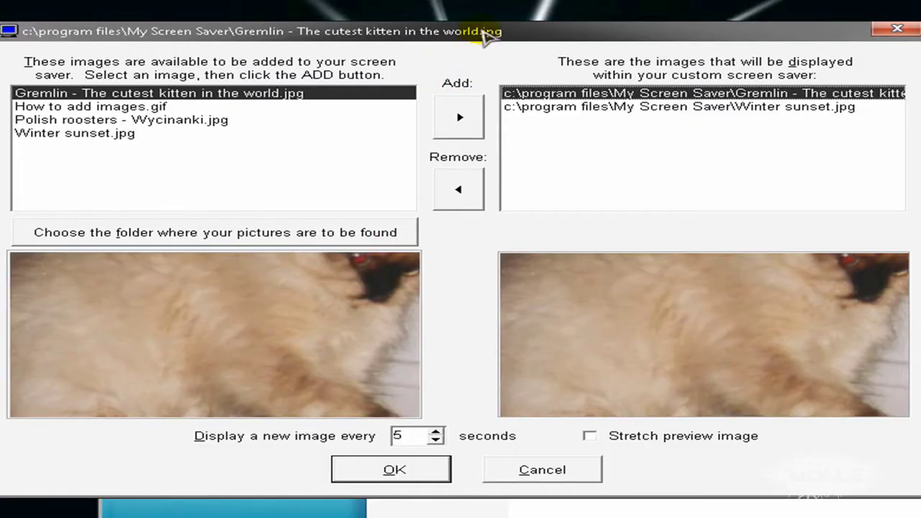
pyautogui.moveTo(481, 31); pyautogui.dragTo(537, 2)
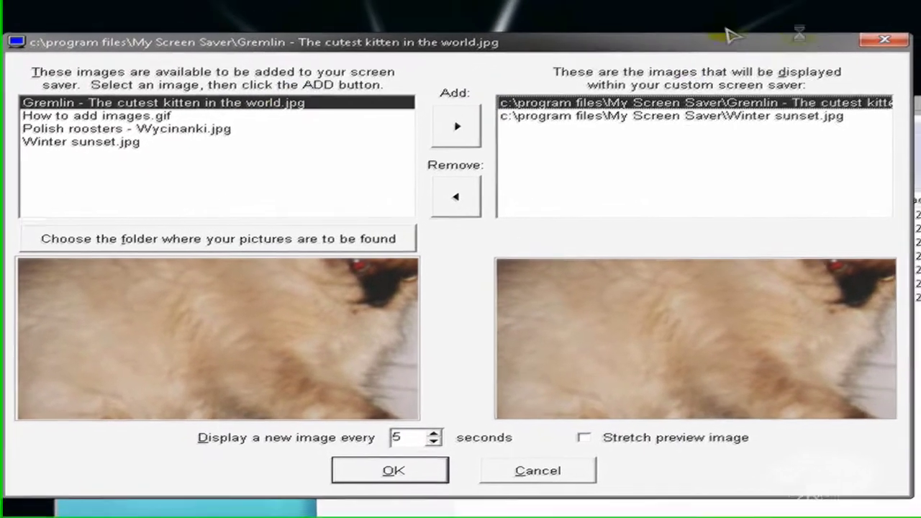
# - Preview How to add images.gif and look at the picture folder chooser without changing the folder
pyautogui.click(144, 119)
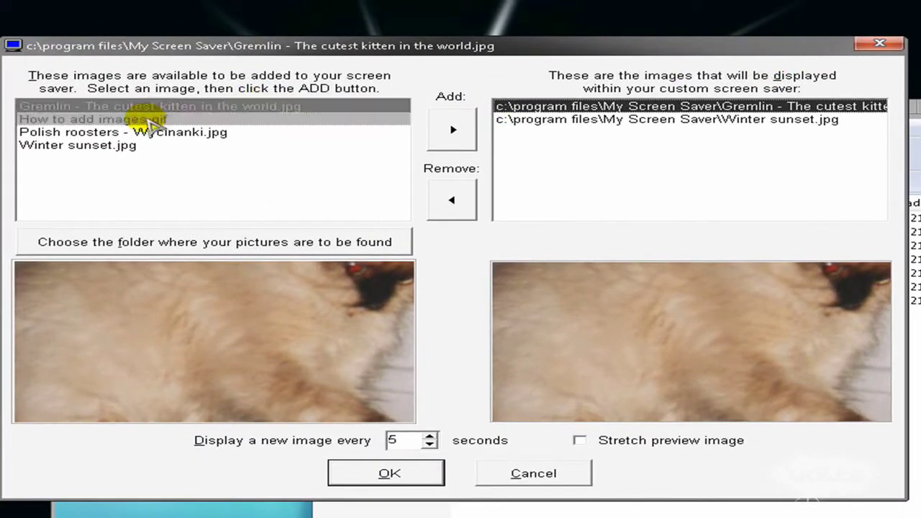
pyautogui.click(166, 242)
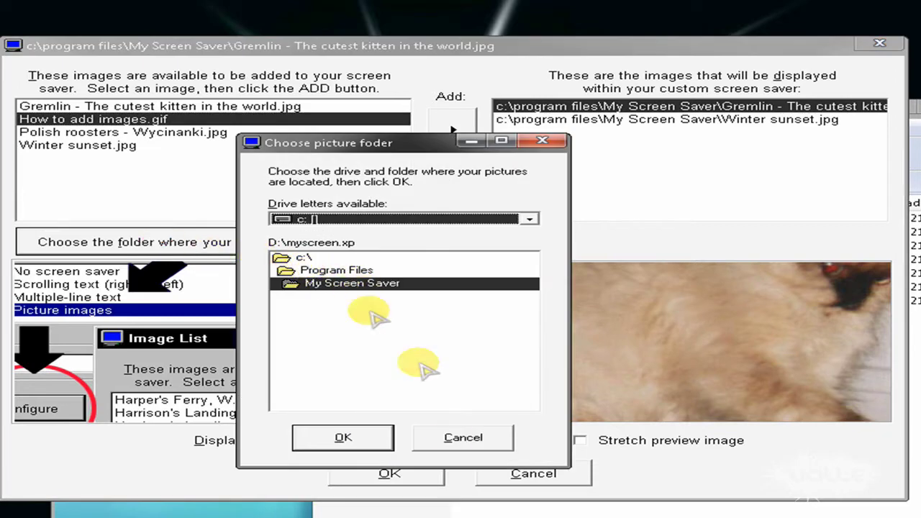
pyautogui.click(464, 438)
pyautogui.click(144, 105)
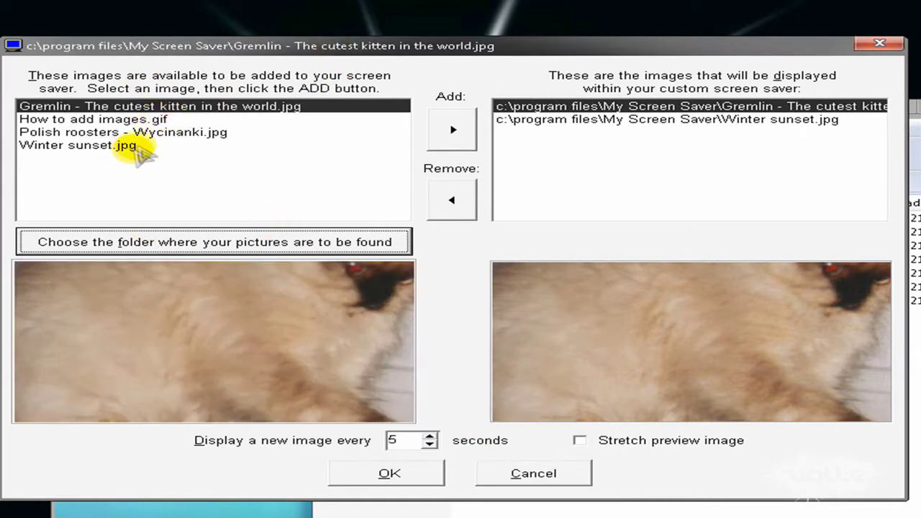
pyautogui.click(52, 169)
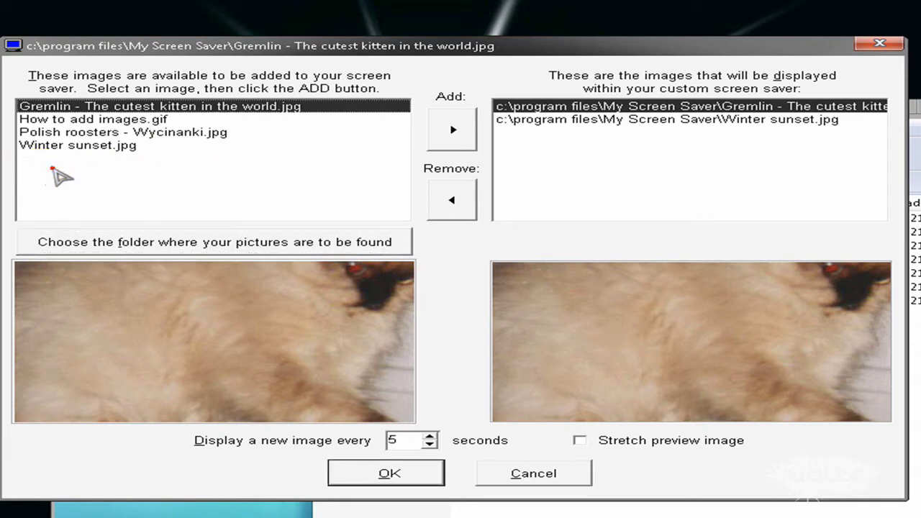
# - Add Winter sunset.jpg and Polish roosters - Wycinanki.jpg to the images displayed in the screen saver
pyautogui.click(154, 145)
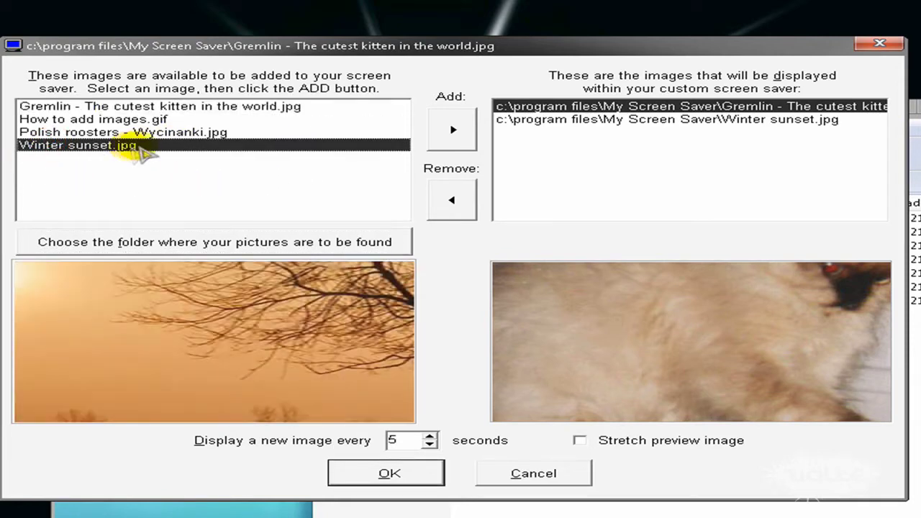
pyautogui.click(452, 129)
pyautogui.click(175, 133)
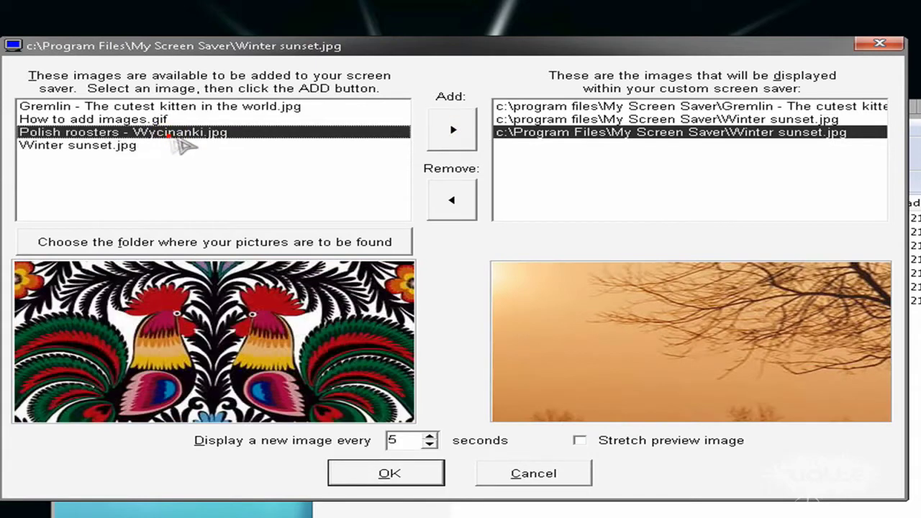
pyautogui.click(453, 130)
# - Remove the first of the two Winter sunset.jpg entries from the displayed images
pyautogui.click(626, 133)
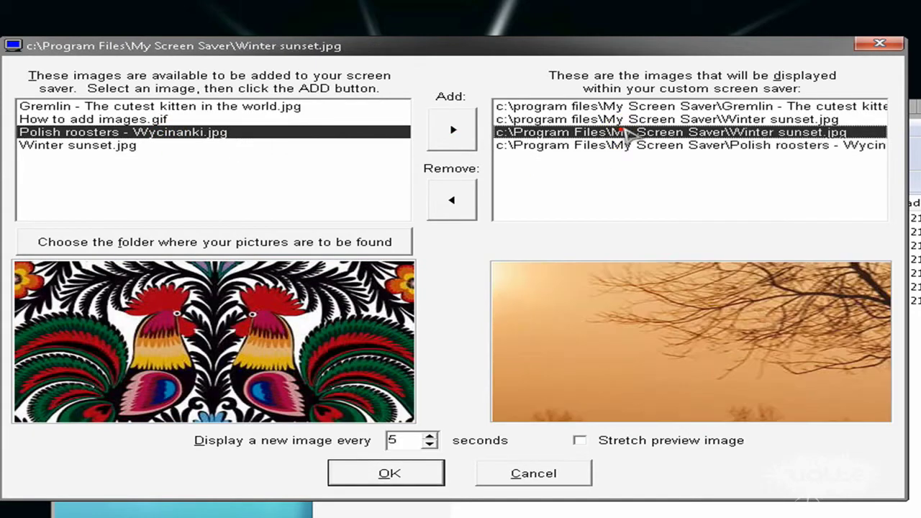
pyautogui.click(627, 119)
pyautogui.click(628, 106)
pyautogui.click(626, 119)
pyautogui.click(634, 133)
pyautogui.click(633, 120)
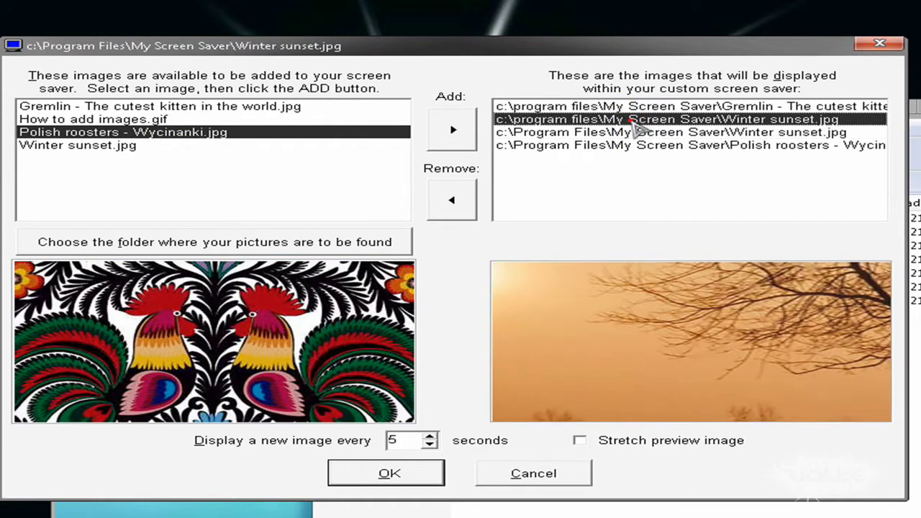
pyautogui.click(452, 199)
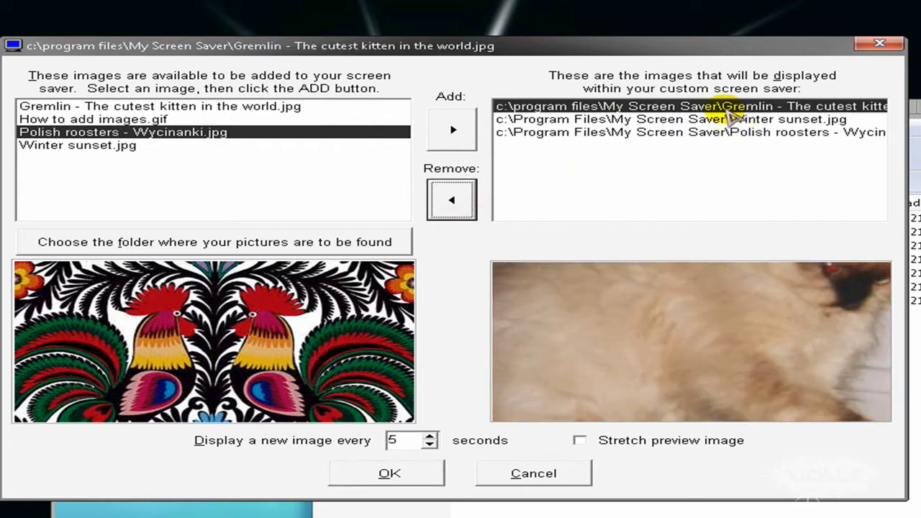
# - Confirm the image list with a new image every 5 seconds and preview the picture screen saver
pyautogui.doubleClick(404, 441)
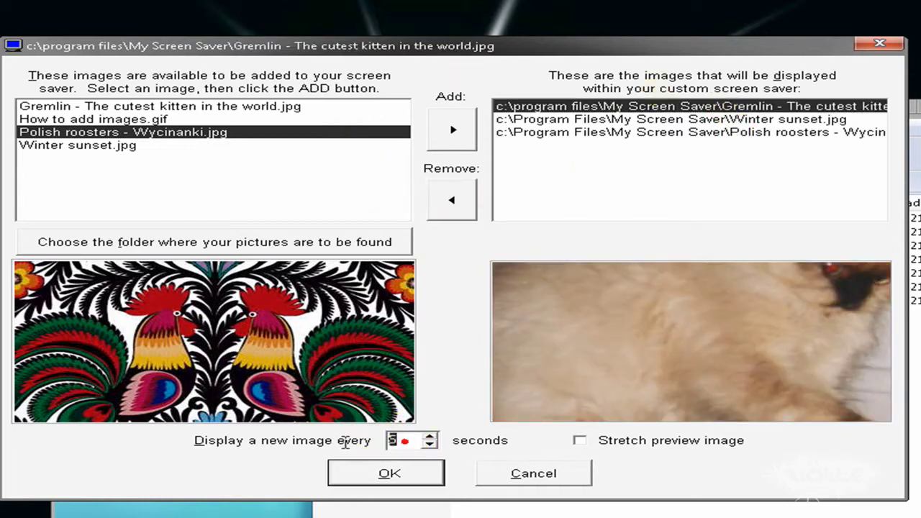
pyautogui.click(408, 442)
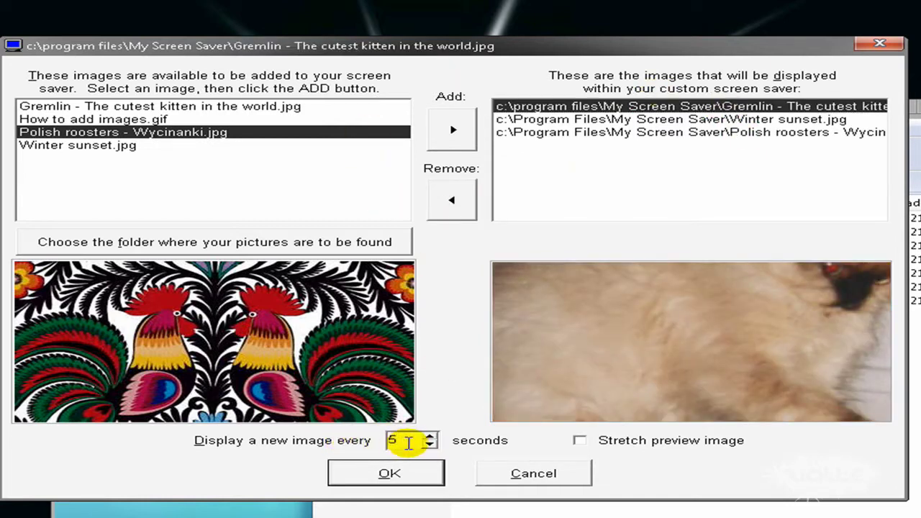
pyautogui.click(392, 476)
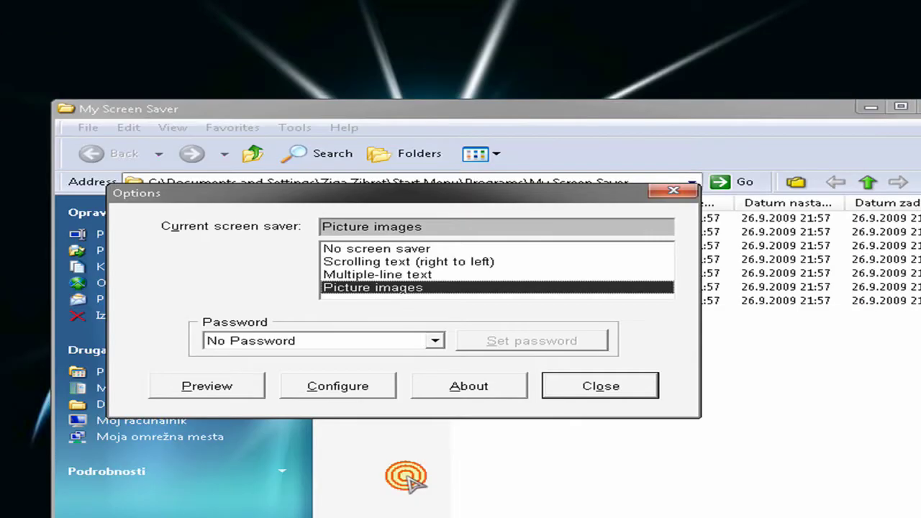
pyautogui.click(229, 386)
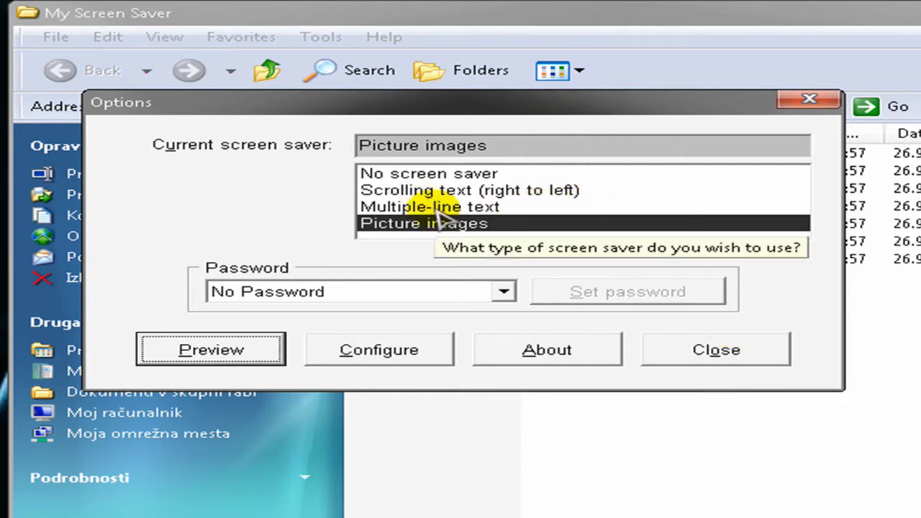
# - Choose Scrolling text (right to left) and configure it with a slightly slower scroll speed and Random text position
pyautogui.click(457, 190)
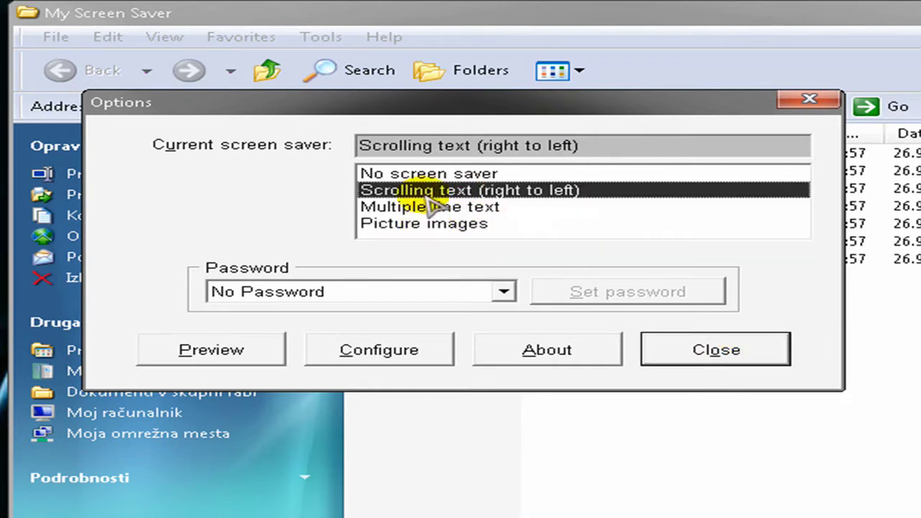
pyautogui.click(384, 352)
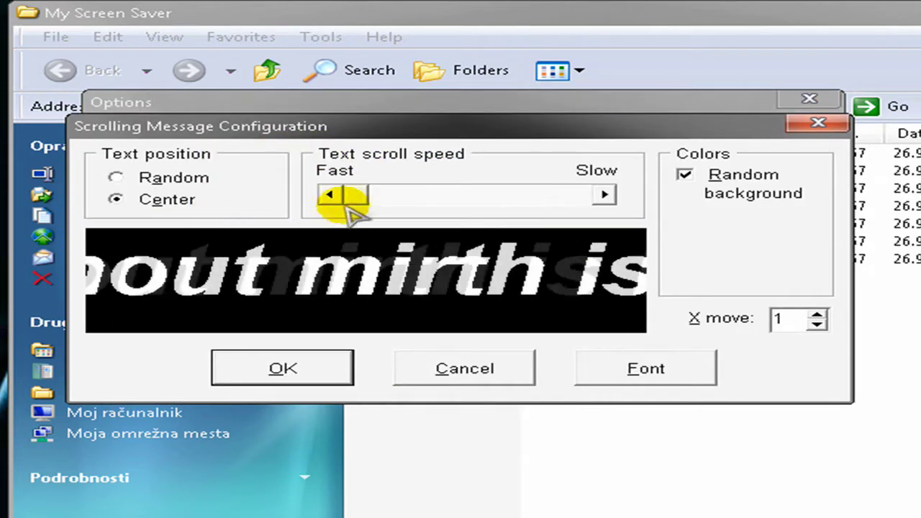
pyautogui.moveTo(359, 198); pyautogui.dragTo(374, 200)
pyautogui.click(117, 180)
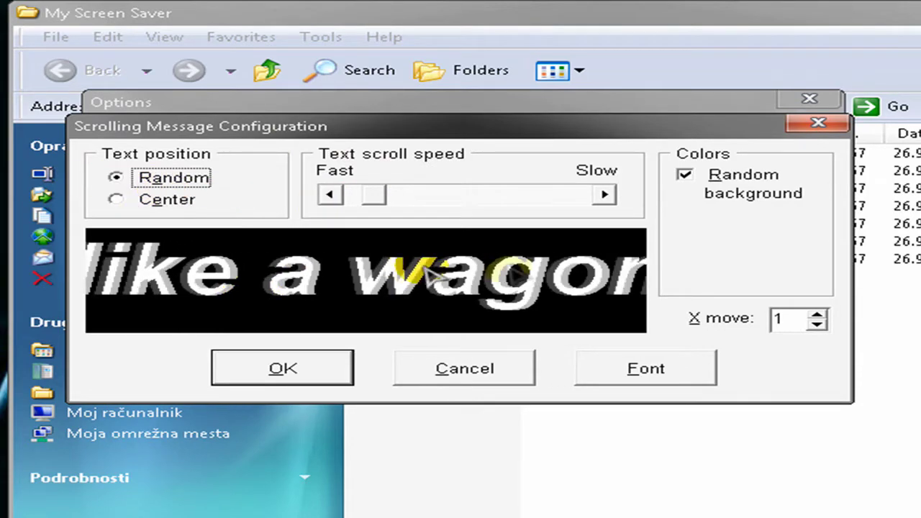
# - Set the scrolling message font to Arno Pro in the bold (krepko) style
pyautogui.click(667, 371)
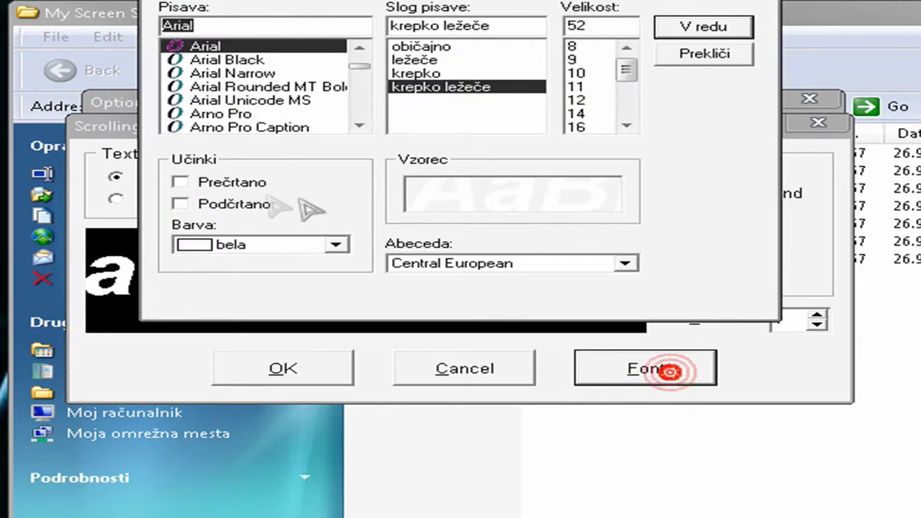
pyautogui.click(221, 114)
pyautogui.click(400, 59)
pyautogui.click(407, 74)
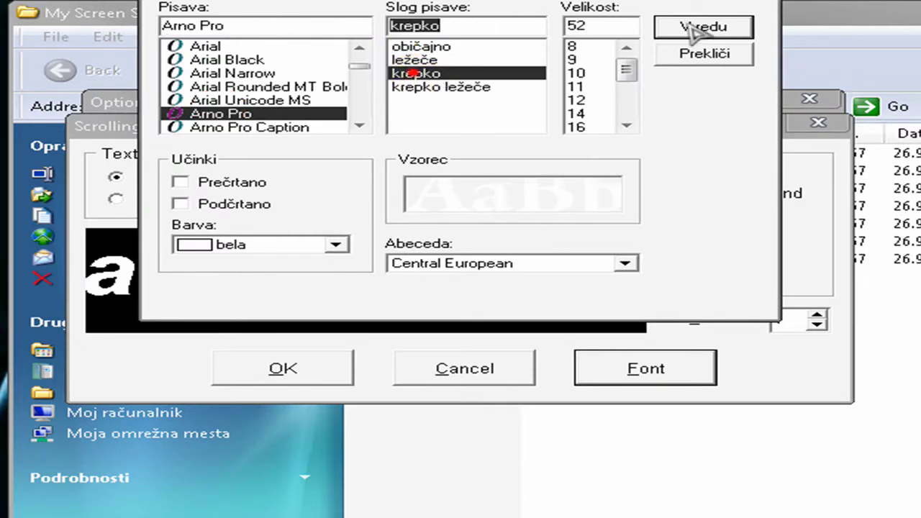
pyautogui.click(693, 28)
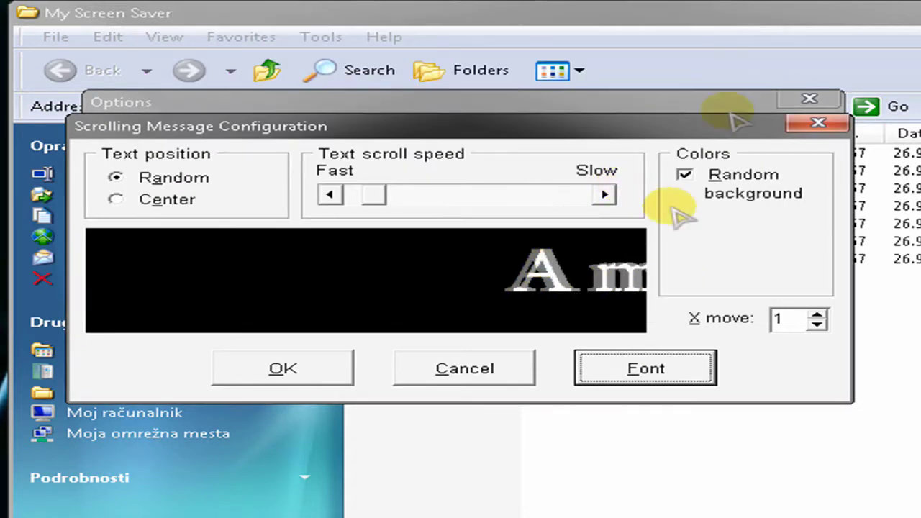
# - Accept the scrolling message configuration and close the screen saver options
pyautogui.moveTo(532, 130); pyautogui.dragTo(591, 163)
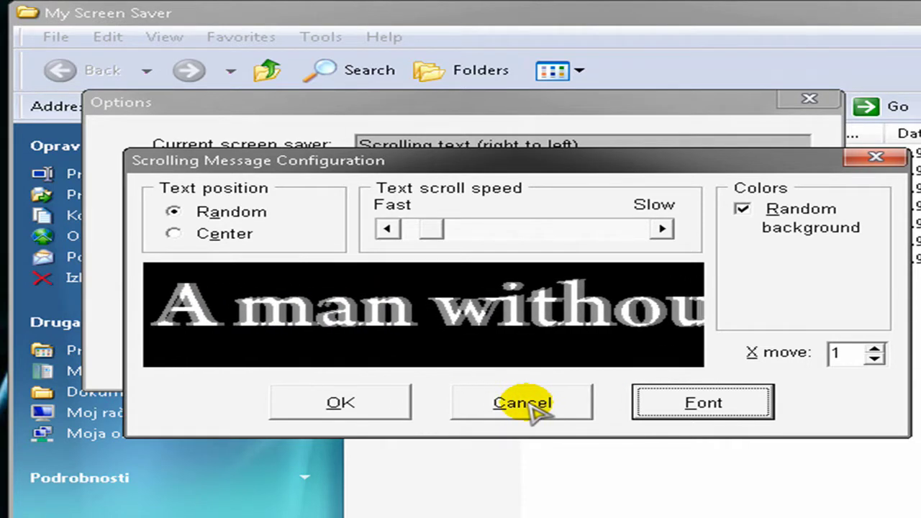
pyautogui.click(368, 398)
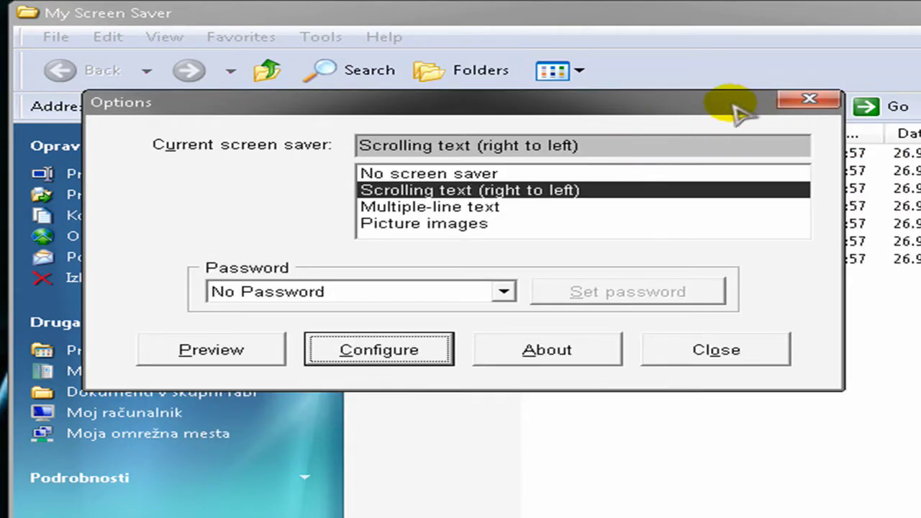
pyautogui.click(697, 363)
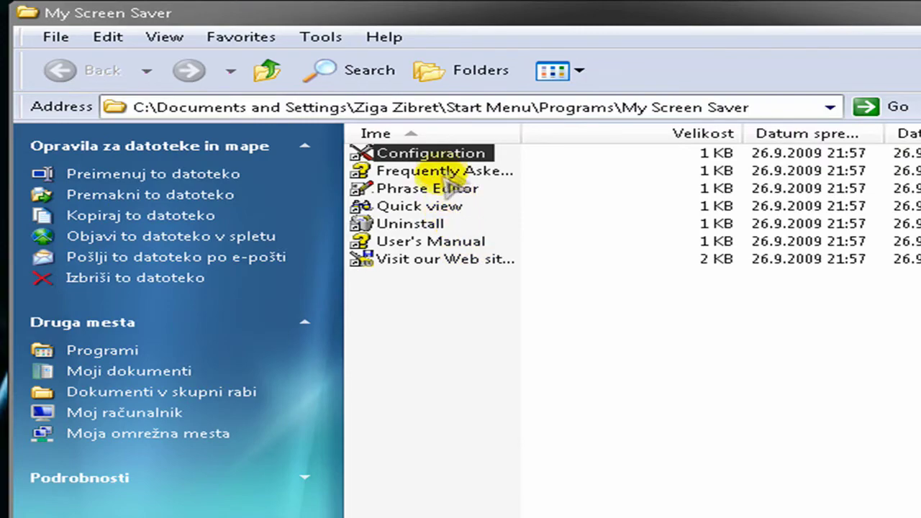
# - Open the Phrase Editor from the program folder and select the first phrase in the database
pyautogui.doubleClick(447, 196)
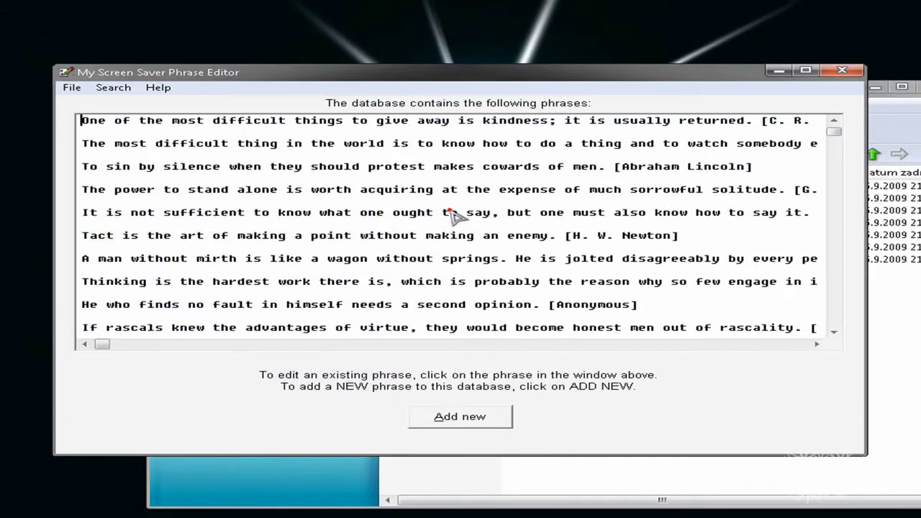
pyautogui.click(134, 144)
pyautogui.click(435, 203)
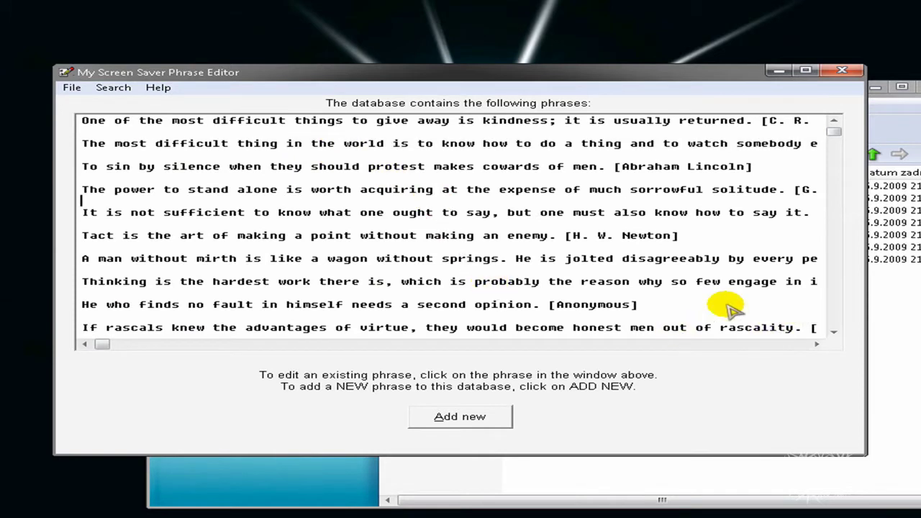
pyautogui.click(80, 122)
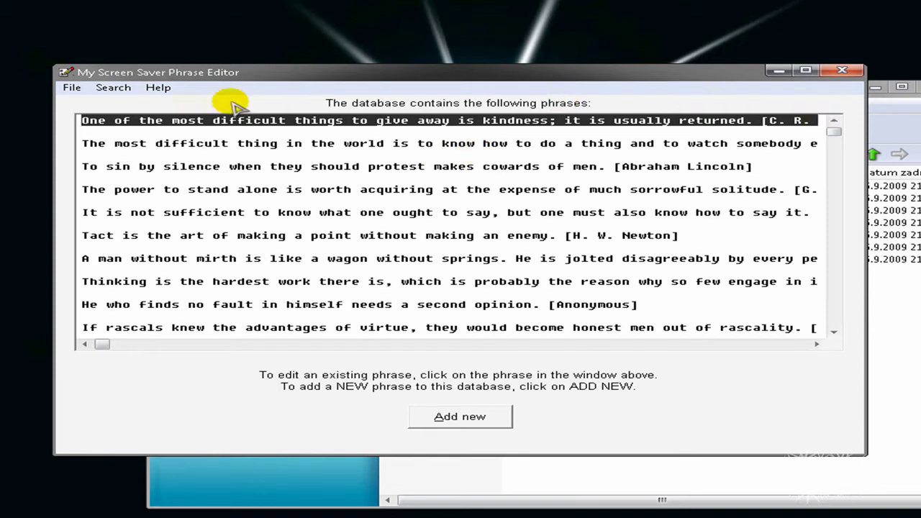
# - Remove all existing phrases from the phrase database and confirm the mass deletion
pyautogui.click(72, 88)
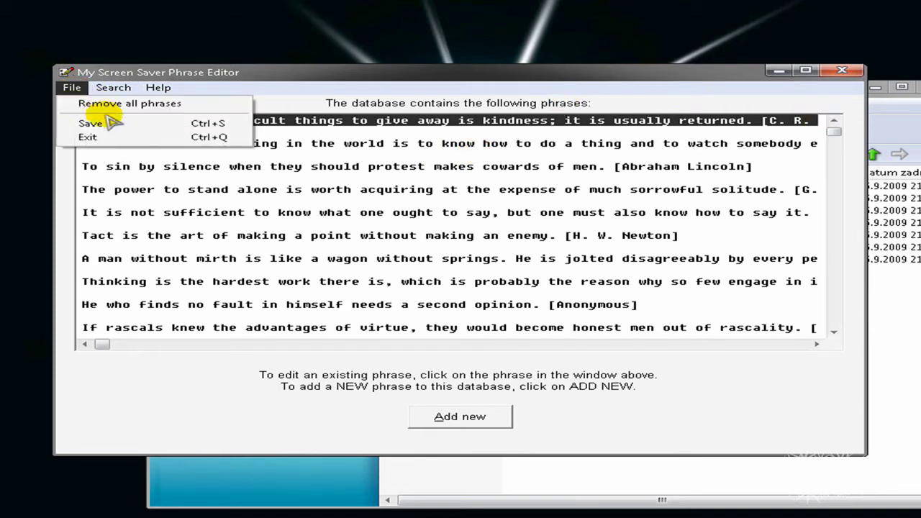
pyautogui.click(108, 105)
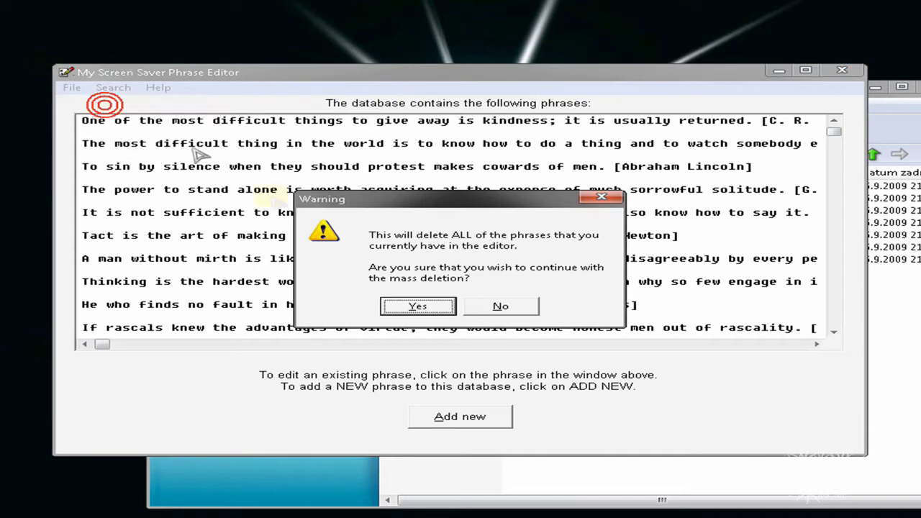
pyautogui.click(417, 305)
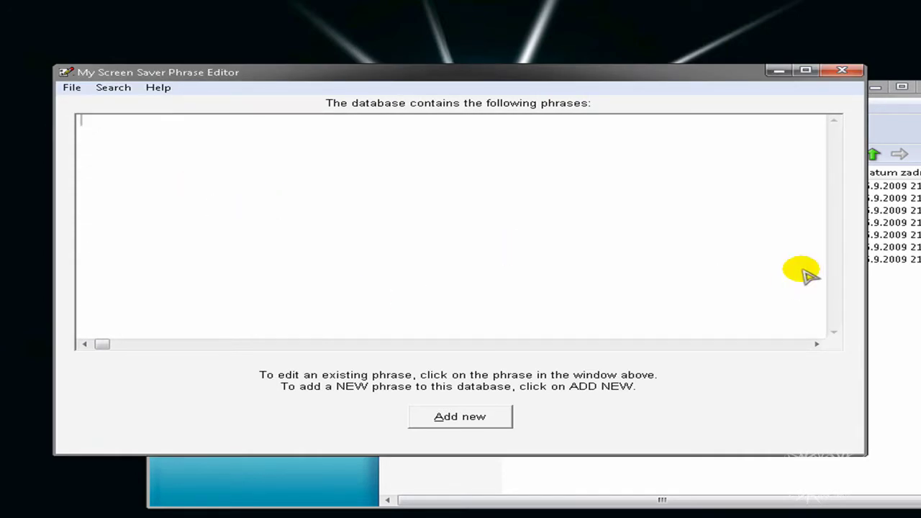
# - Add the new phrase "Please subscribe! :)" without a reference, and save the database while closing the Phrase Editor
pyautogui.click(477, 419)
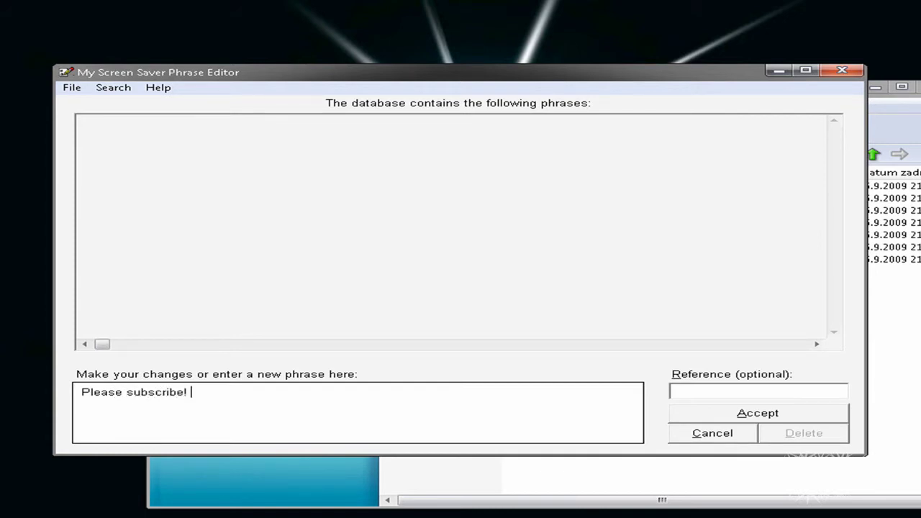
pyautogui.click(749, 413)
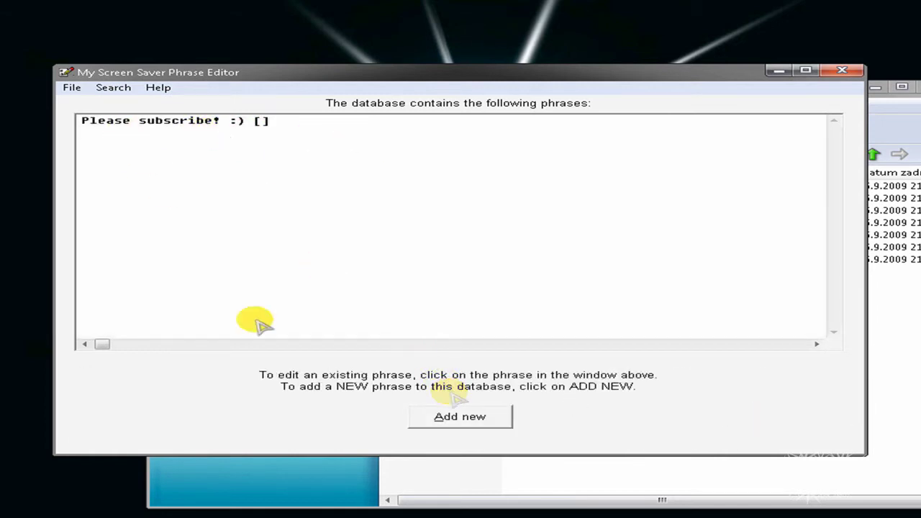
pyautogui.click(842, 70)
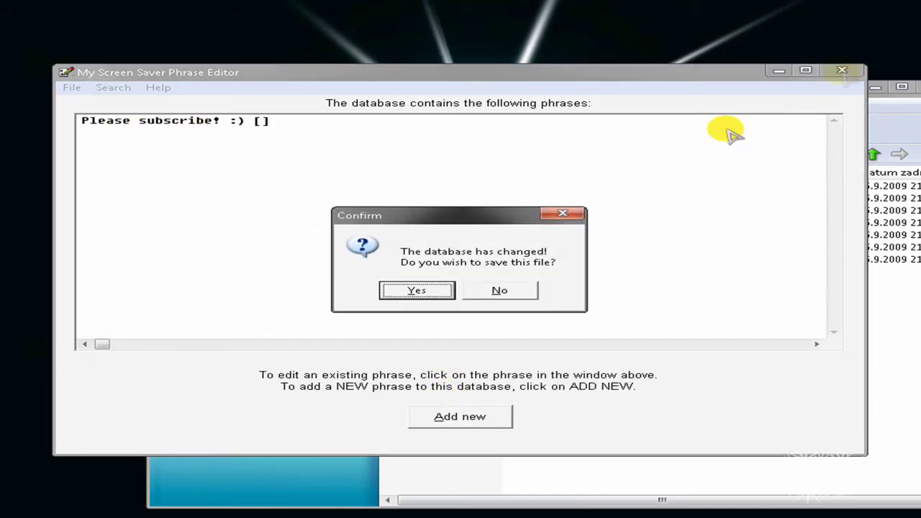
pyautogui.click(422, 291)
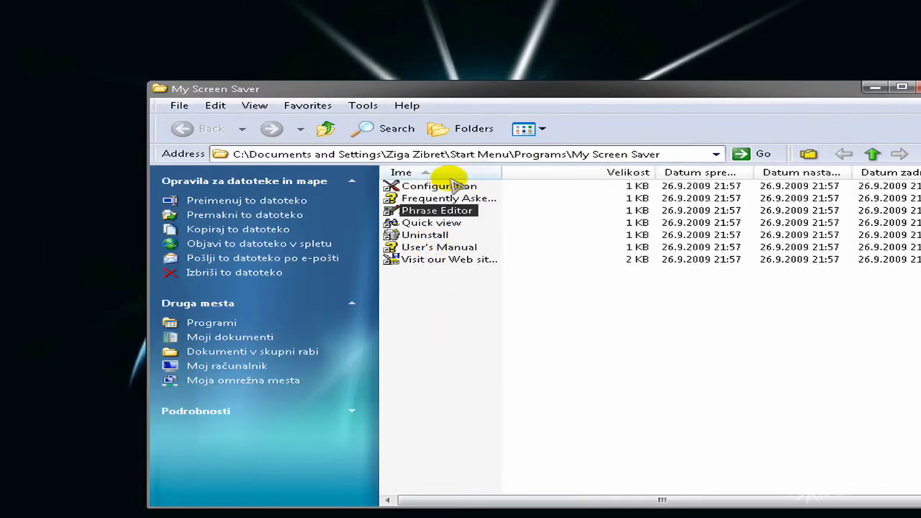
# - Open Configuration from the program folder, slow the scrolling text slightly, accept it, and select Multiple-line text as the current screen saver
pyautogui.doubleClick(441, 185)
pyautogui.click(460, 397)
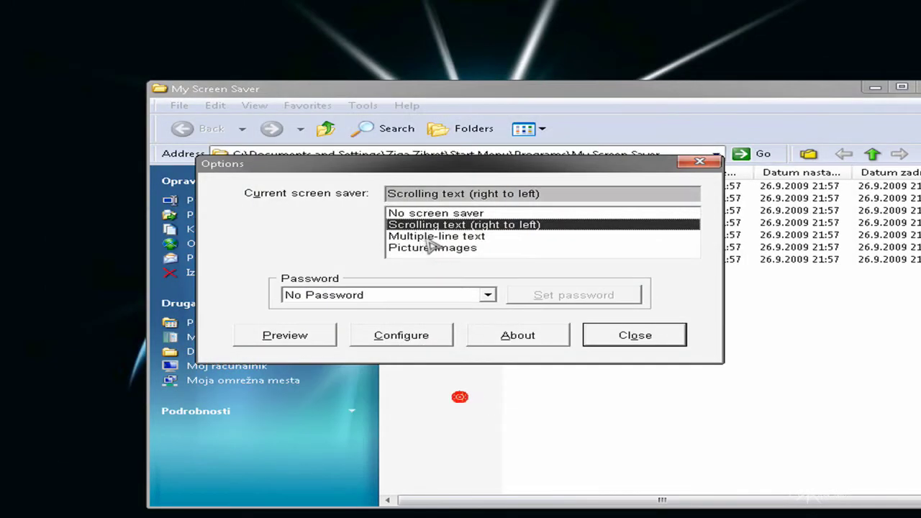
pyautogui.click(401, 336)
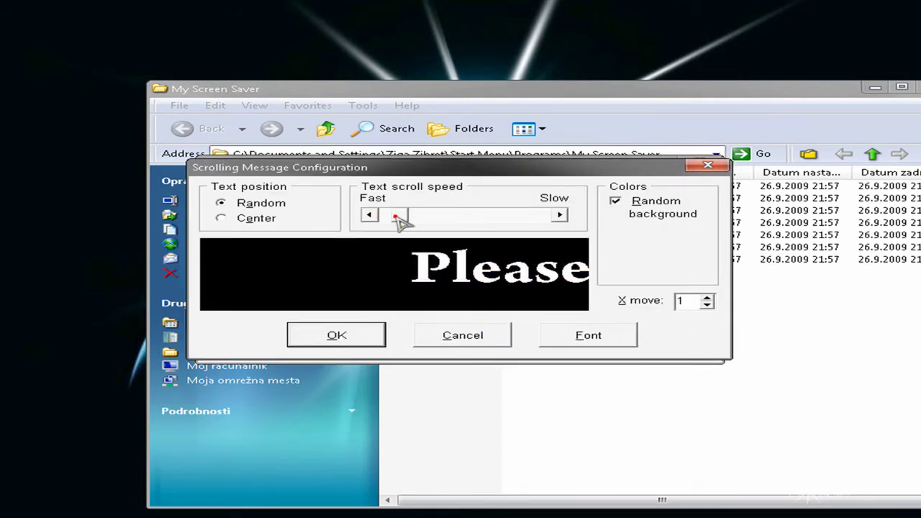
pyautogui.moveTo(384, 214); pyautogui.dragTo(404, 214)
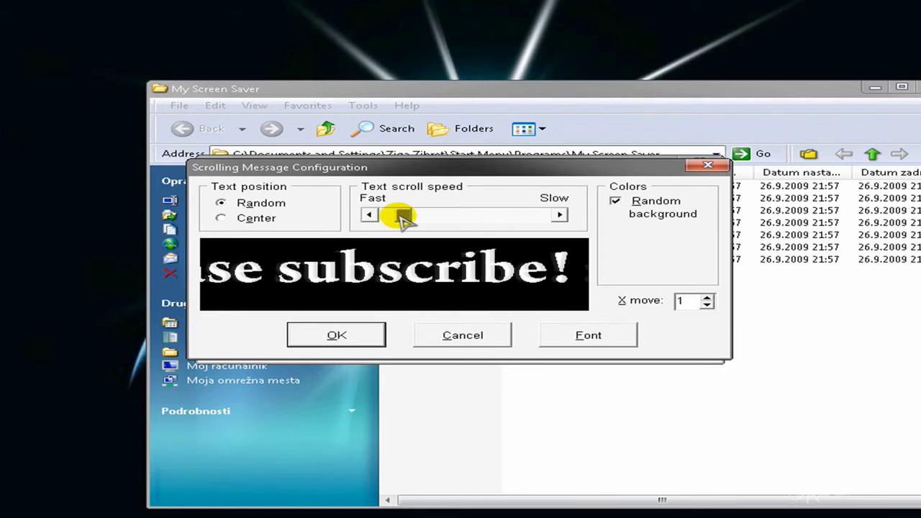
pyautogui.click(346, 335)
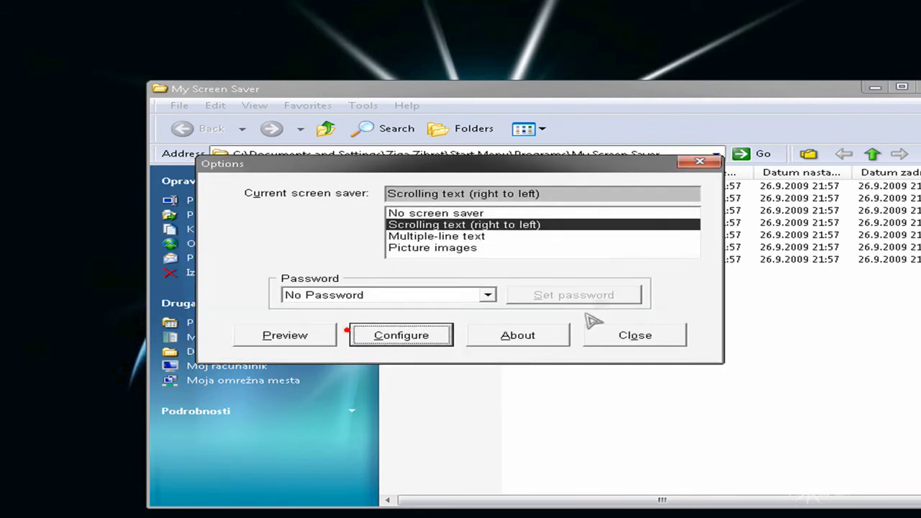
pyautogui.click(465, 236)
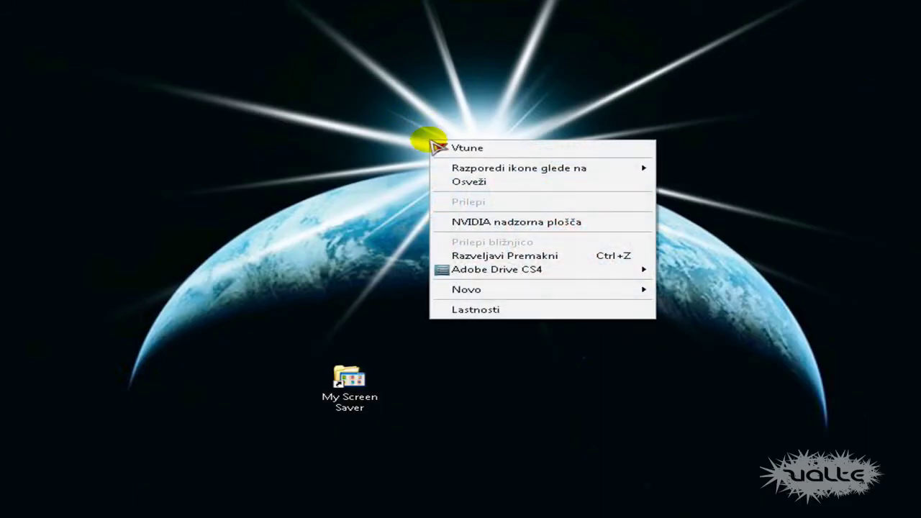
# - Open the desktop's display properties and accept My Screen Saver as the Windows screen saver
pyautogui.click(514, 315)
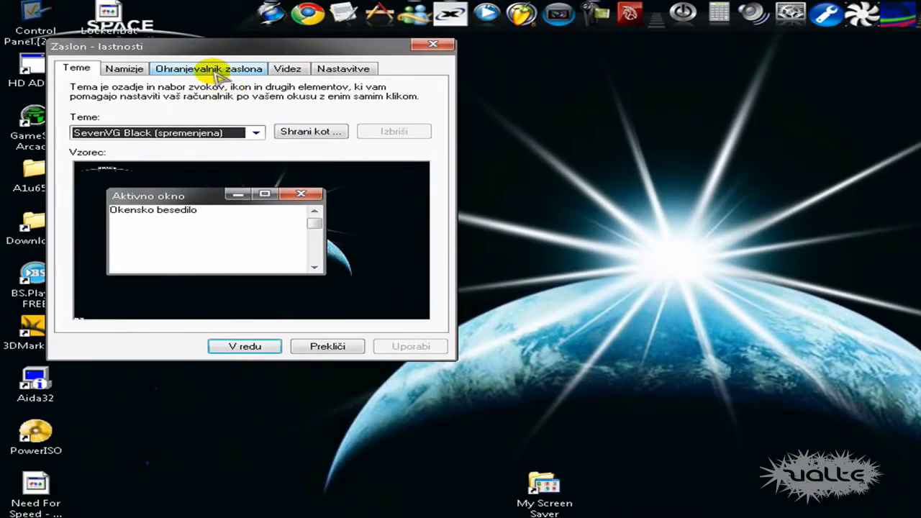
pyautogui.click(214, 72)
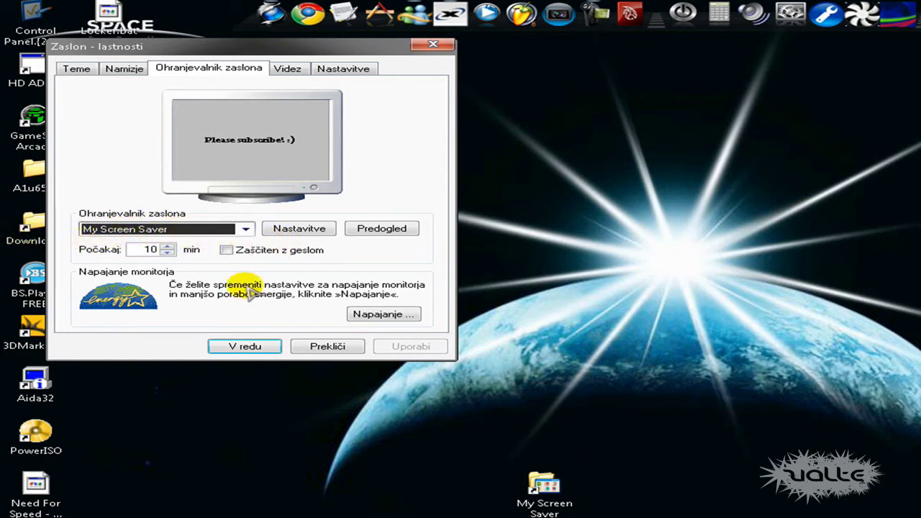
pyautogui.click(246, 347)
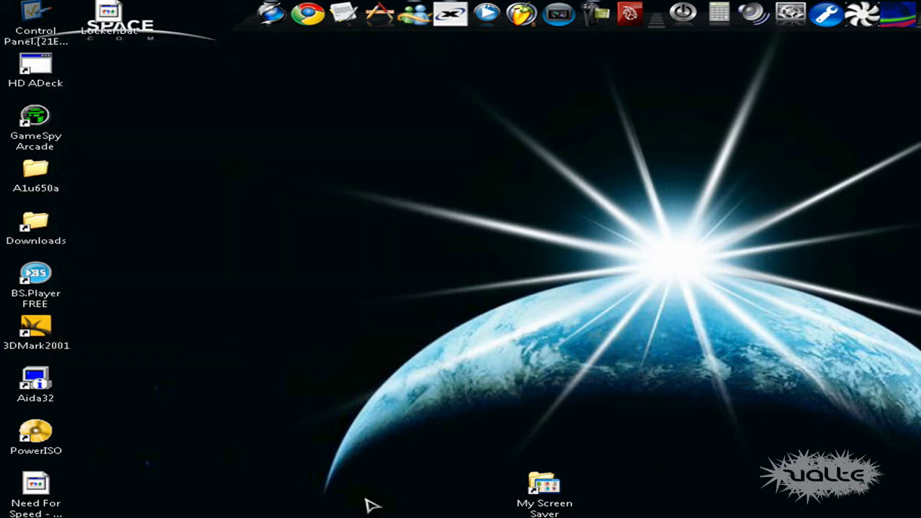
# - Reopen the display properties to review the screen saver's wait time, and close them without changes
pyautogui.rightClick(676, 379)
pyautogui.click(706, 515)
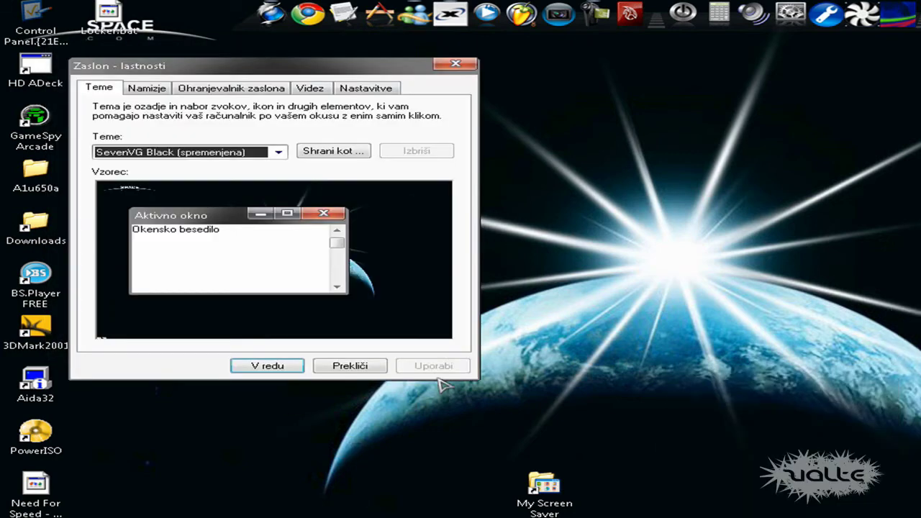
pyautogui.click(232, 87)
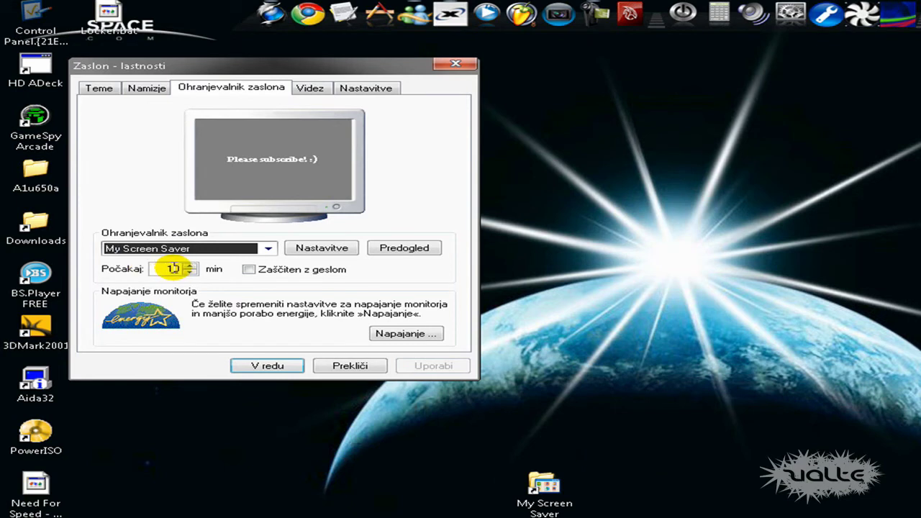
pyautogui.doubleClick(173, 268)
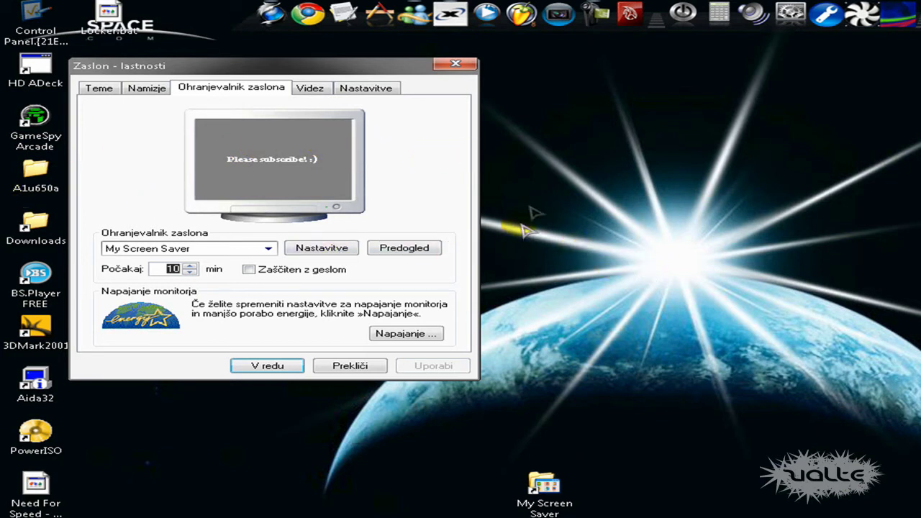
pyautogui.click(458, 65)
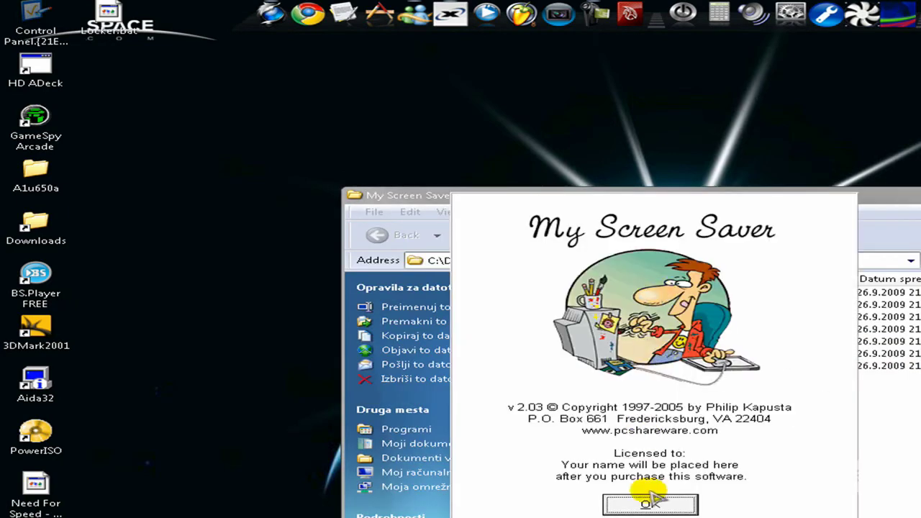
# - Dismiss the My Screen Saver splash window, check the screen saver options, and close them together with the program folder
pyautogui.click(651, 501)
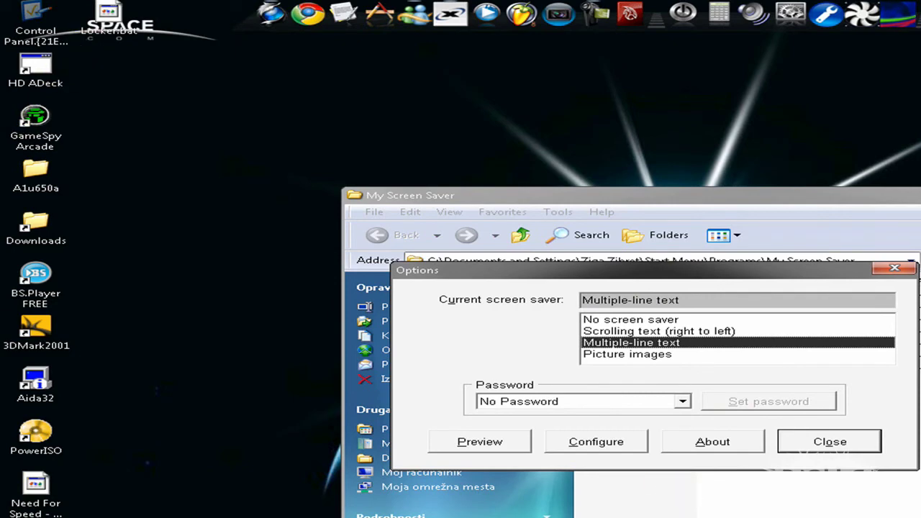
pyautogui.click(894, 268)
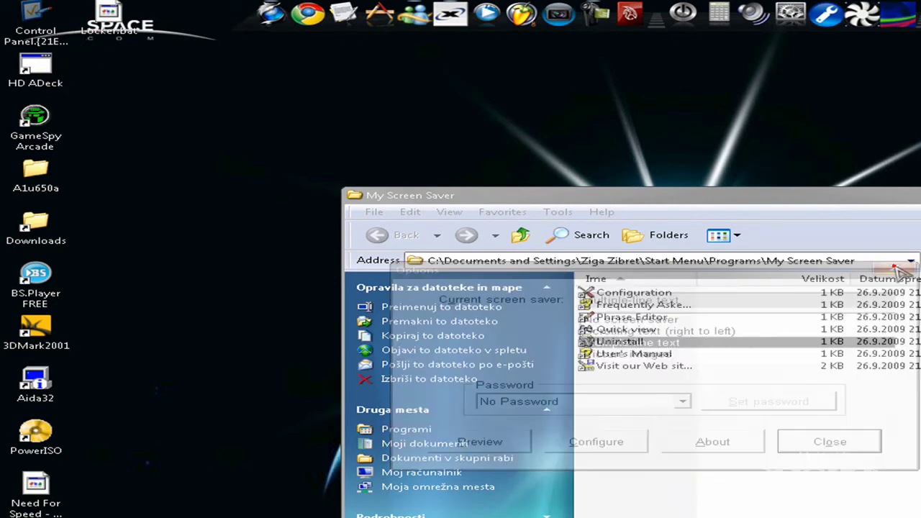
pyautogui.hotkey('alt', 'F4')
# - Review the appearance (Videz) and monitor settings (Nastavitve) in the display properties, and close them without changes
pyautogui.rightClick(634, 277)
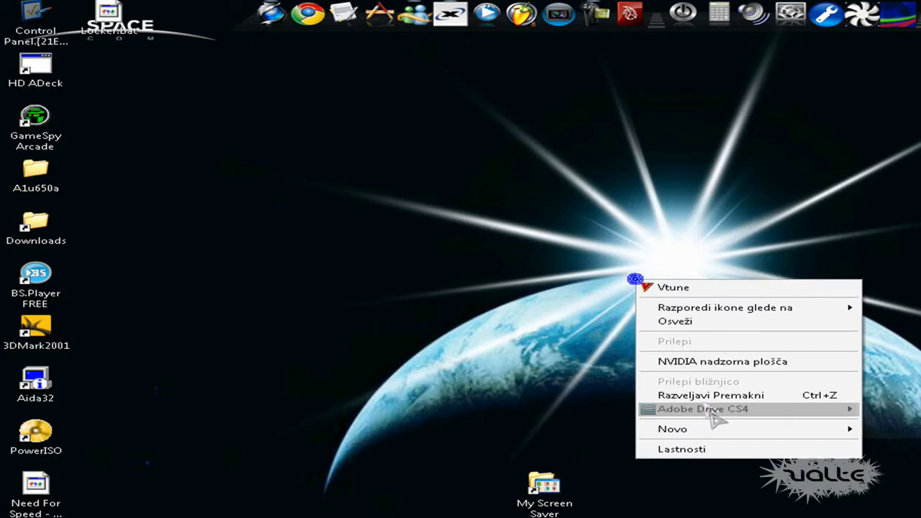
pyautogui.click(734, 451)
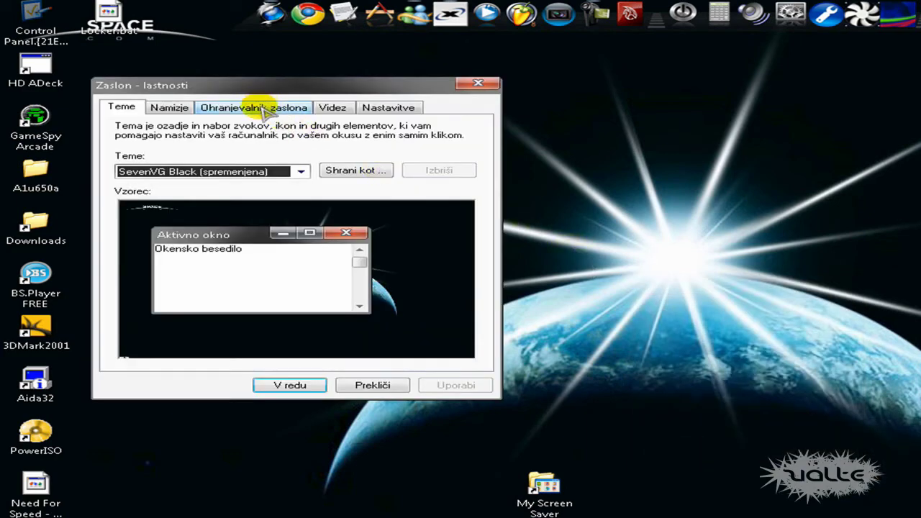
pyautogui.click(334, 108)
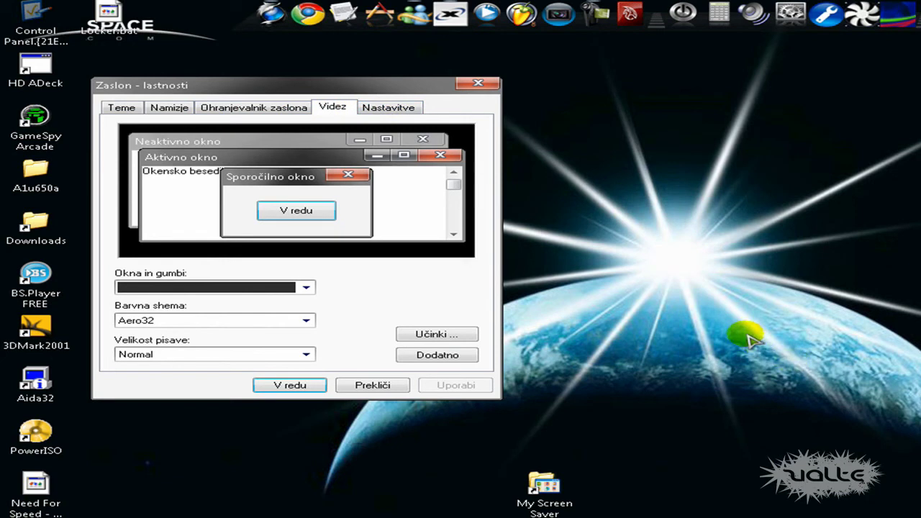
pyautogui.click(383, 106)
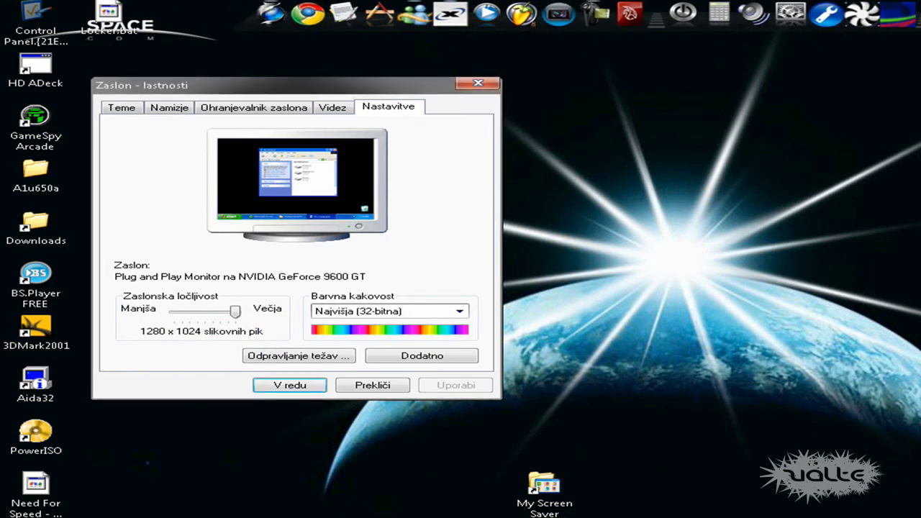
pyautogui.click(479, 83)
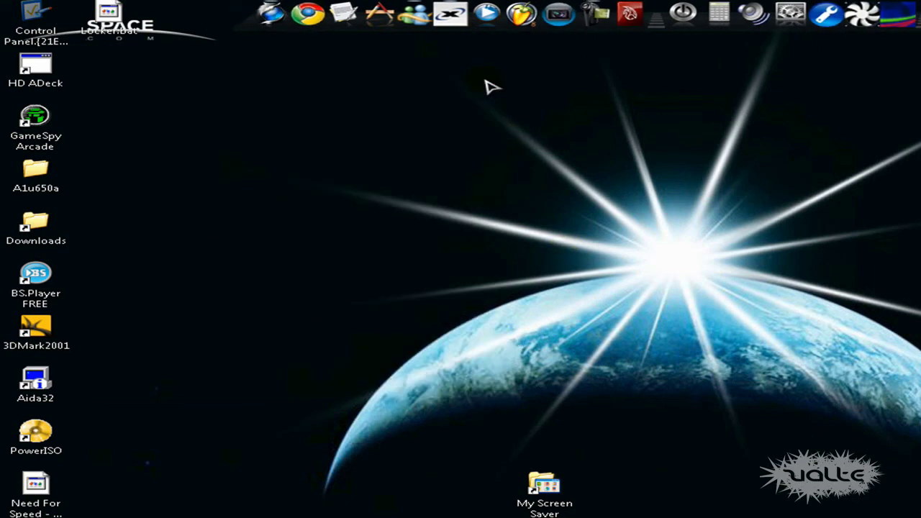